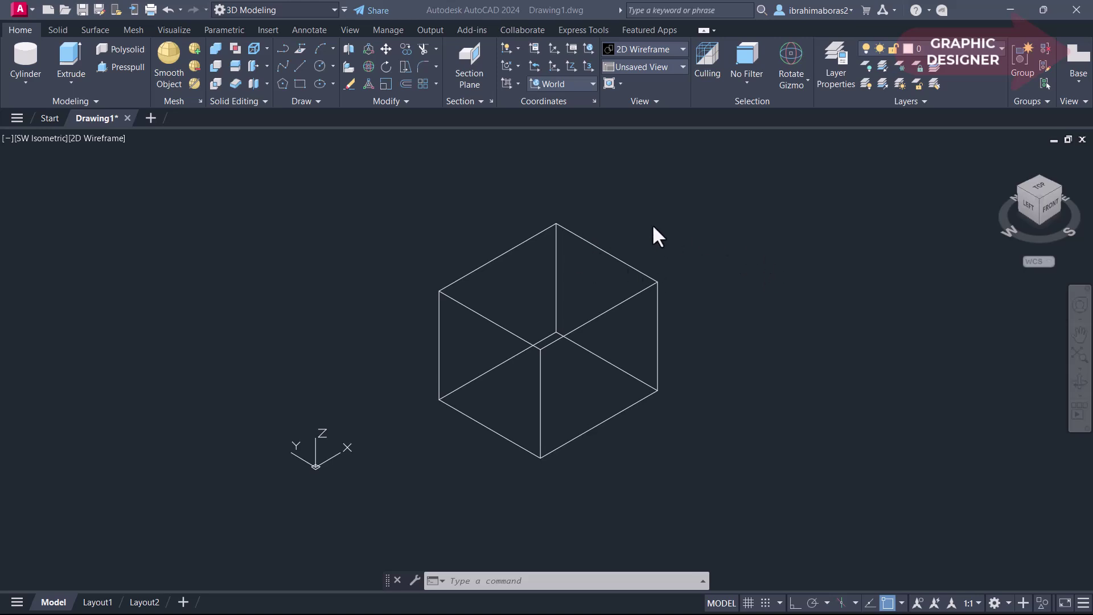
# Undo the last action and start 3D Rotate with the wireframe cube selected.
pyautogui.hotkey('ctrl', 'z')
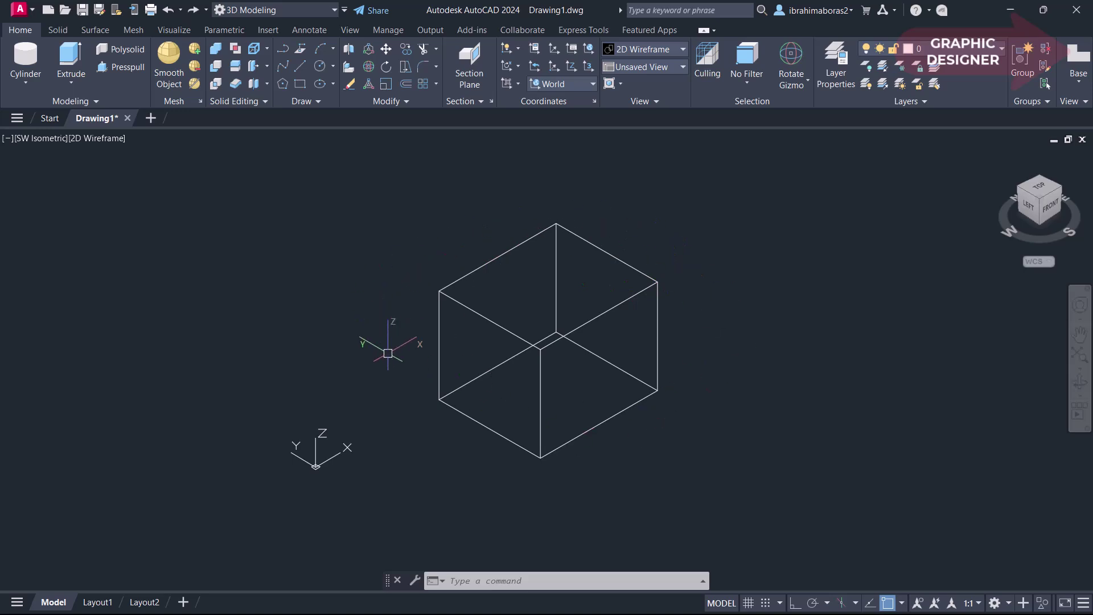
pyautogui.click(367, 65)
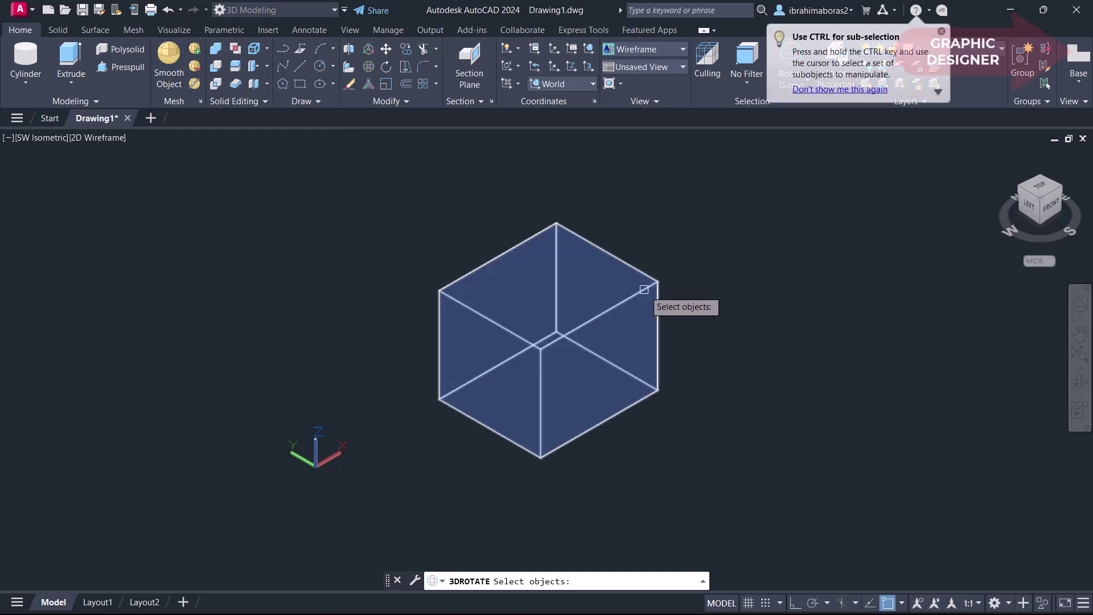
pyautogui.click(644, 289)
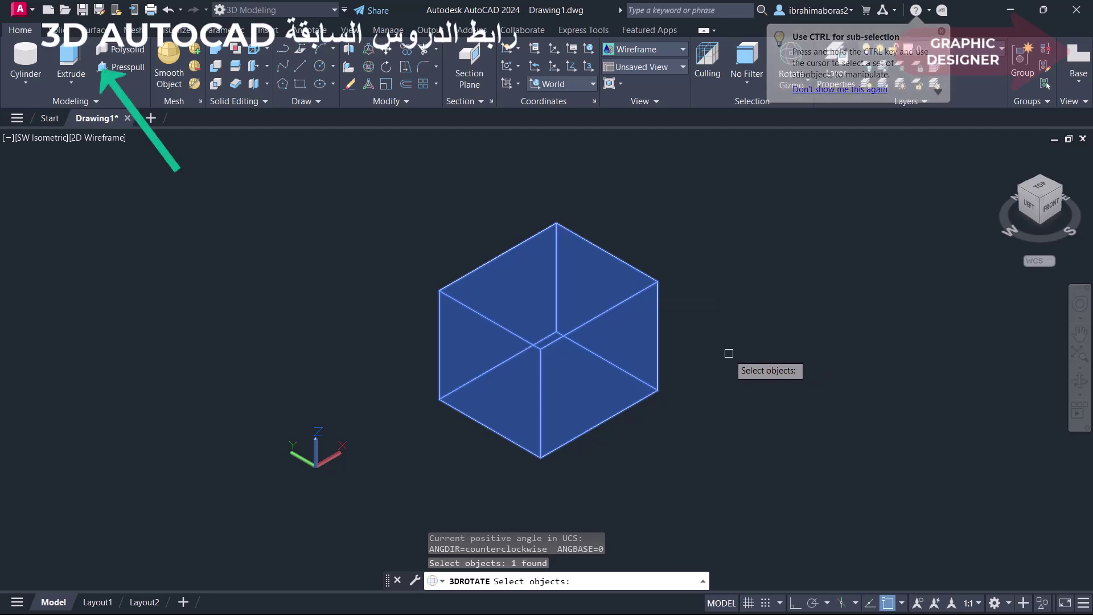
pyautogui.press('Return')
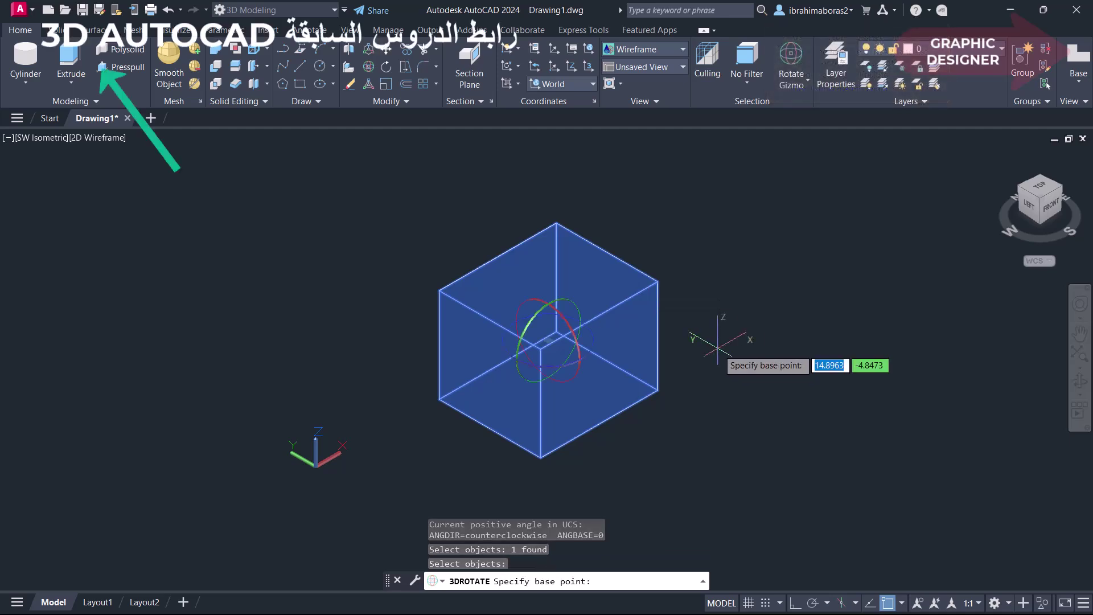
pyautogui.scroll(2, 567, 439)
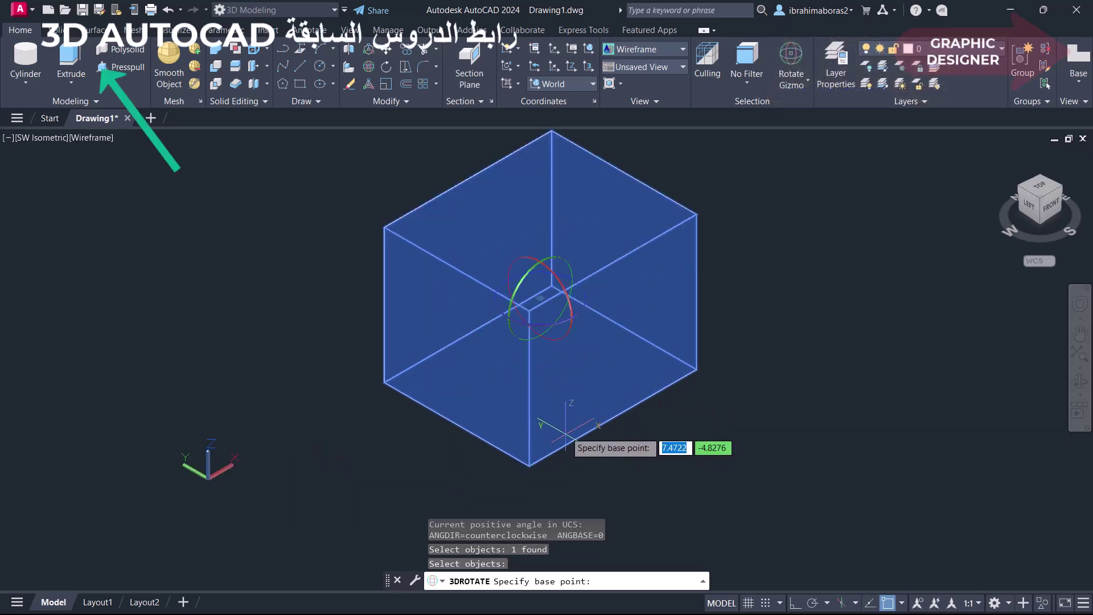
pyautogui.scroll(2, 555, 265)
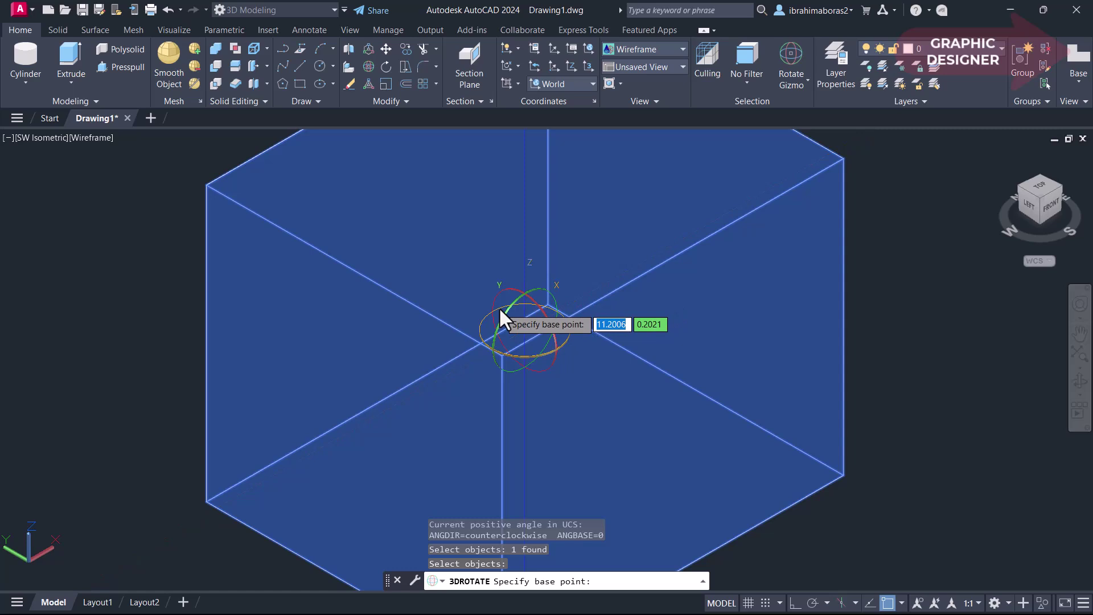
pyautogui.scroll(-3, 499, 308)
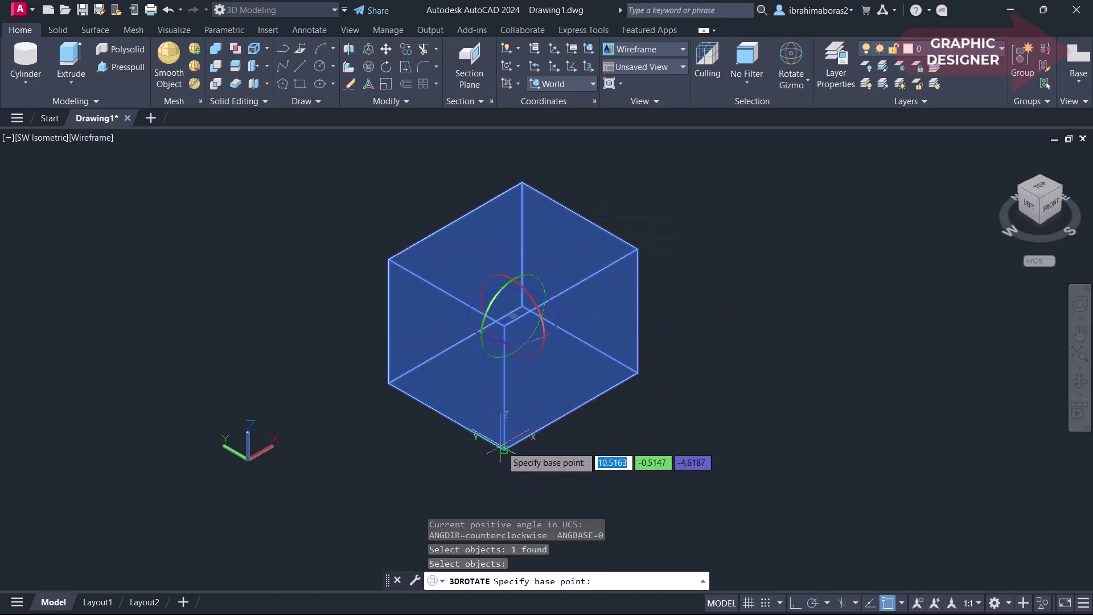
# Rotate the cube 120° about a gizmo axis pivoted at its bottom corner vertex.
pyautogui.click(503, 450)
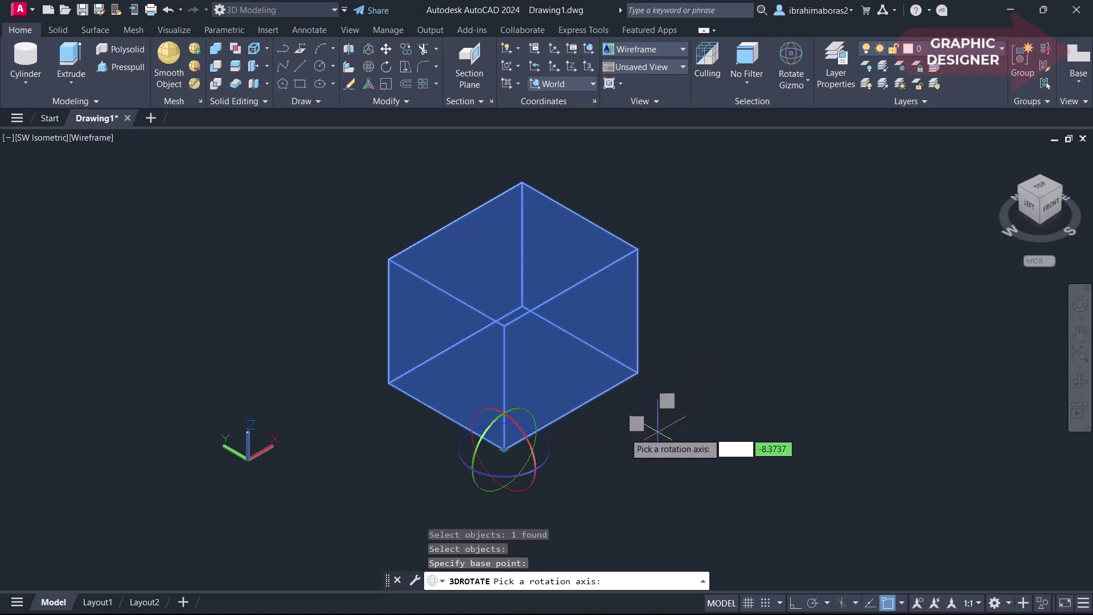
pyautogui.click(516, 422)
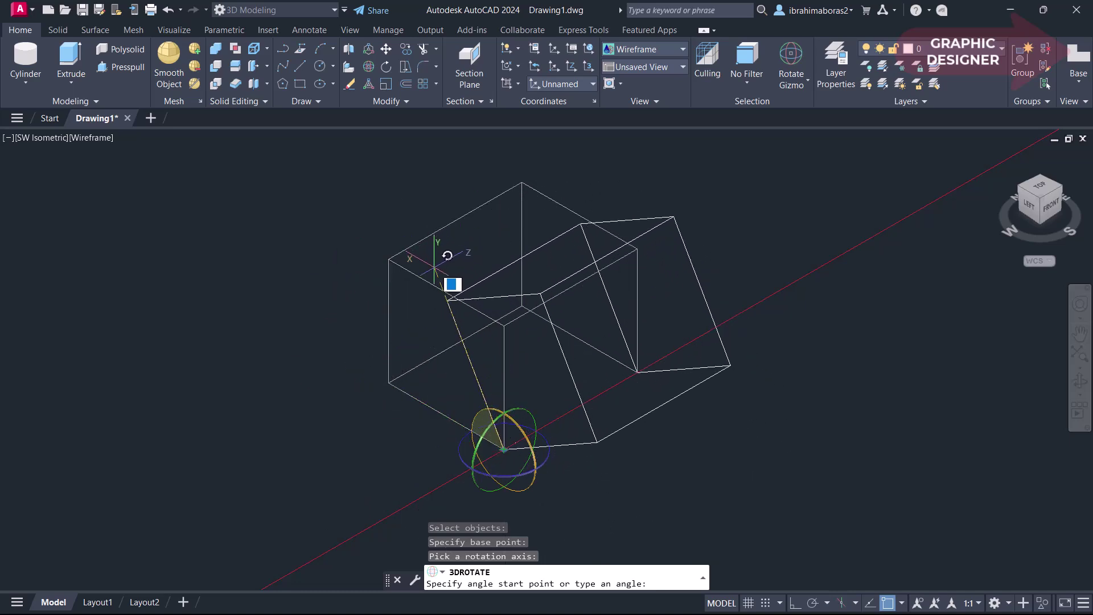
pyautogui.write('120')
pyautogui.press('Return')
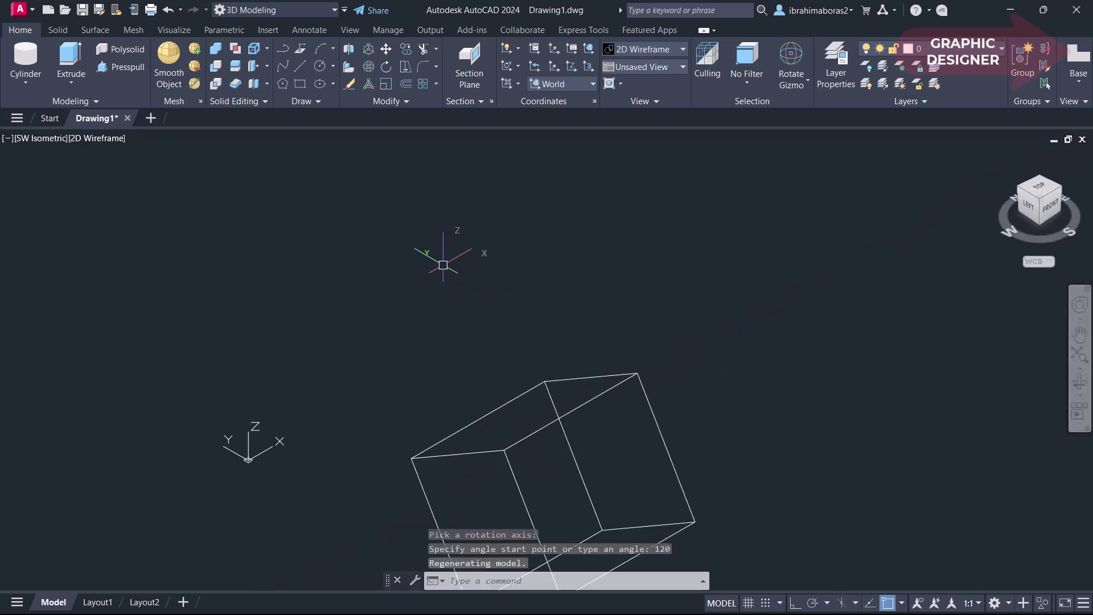
pyautogui.moveTo(501, 341); pyautogui.dragTo(434, 264, button='middle')
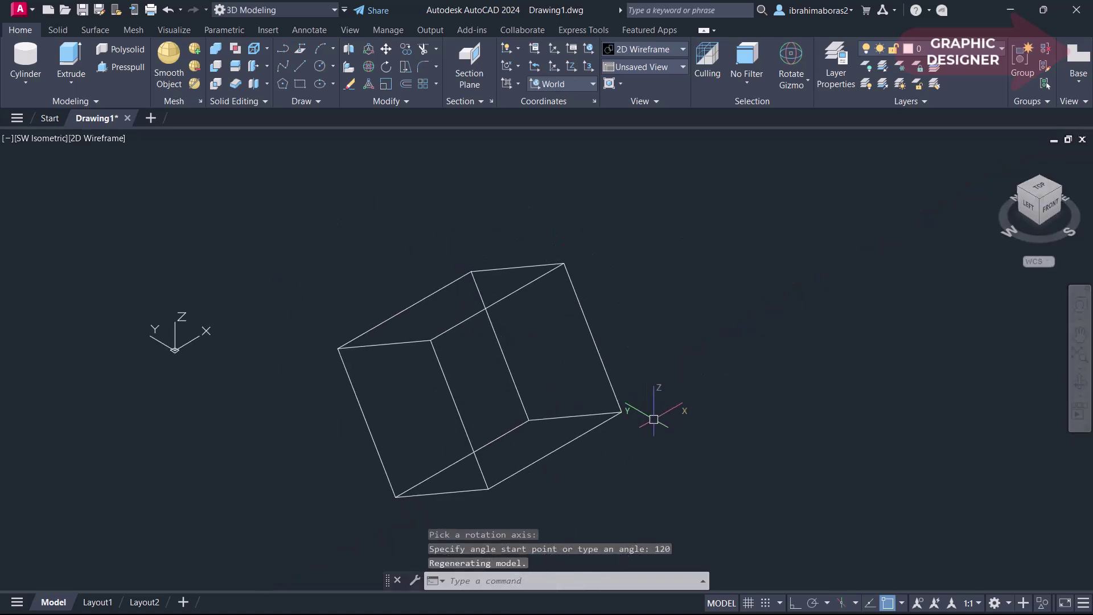
pyautogui.moveTo(653, 419)
pyautogui.mouseDown(button='middle')
pyautogui.moveTo(457, 359)
pyautogui.moveTo(389, 355)
pyautogui.mouseUp(button='middle')
# Draw an upright cylinder to the right of the rotated cube.
pyautogui.click(26, 57)
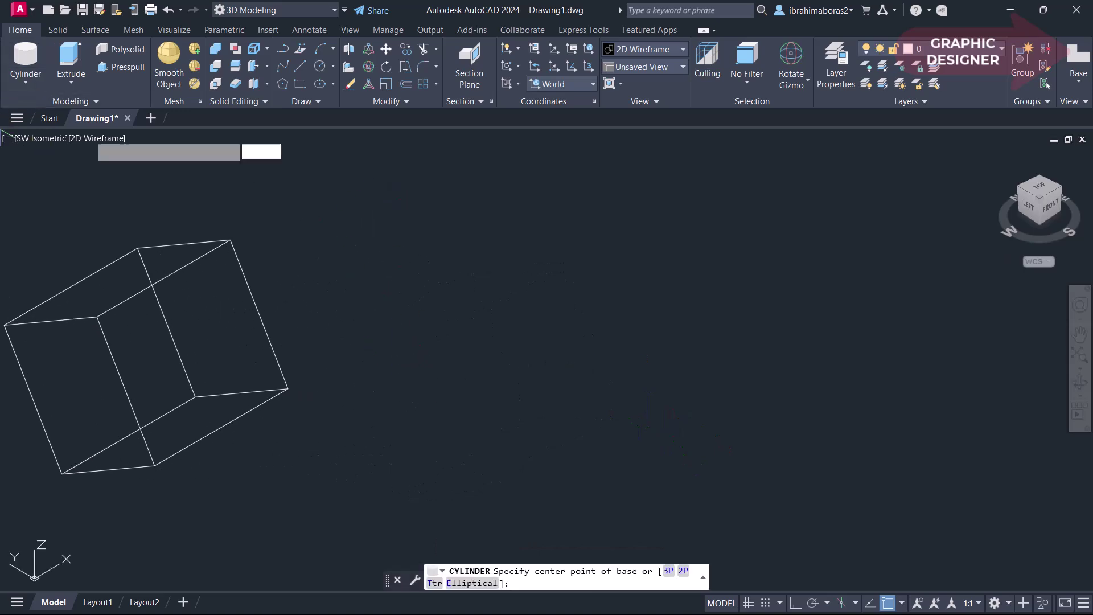
pyautogui.click(692, 401)
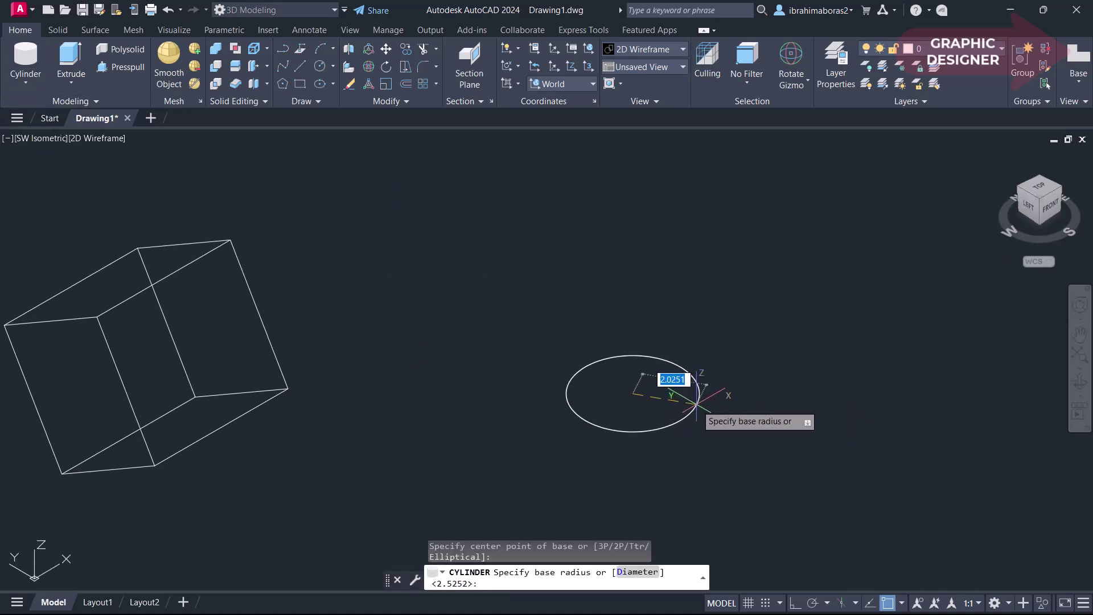
pyautogui.click(699, 392)
pyautogui.moveTo(699, 203); pyautogui.dragTo(703, 227, button='middle')
pyautogui.click(706, 188)
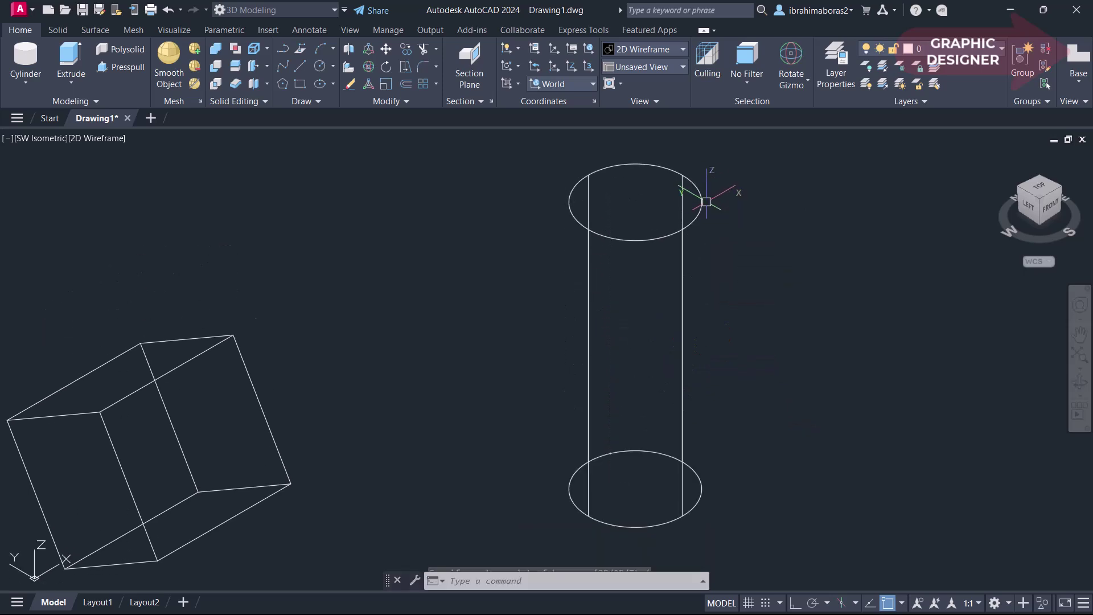
pyautogui.moveTo(740, 295); pyautogui.dragTo(738, 282, button='middle')
pyautogui.scroll(-3, 738, 281)
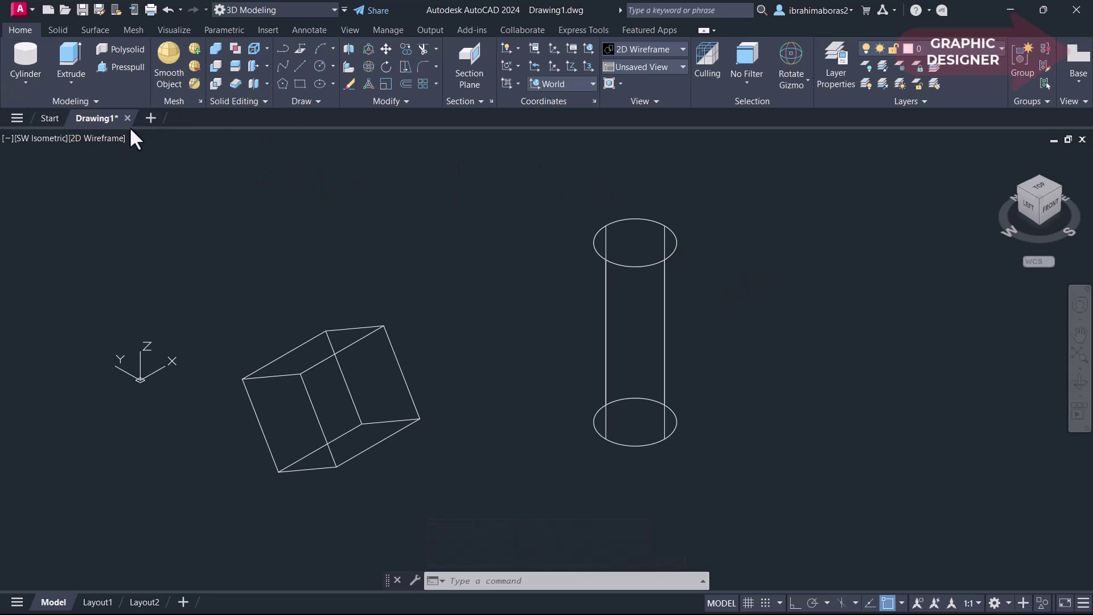
# Switch the viewport visual style to Shaded so the cube and cylinder render as solids.
pyautogui.click(95, 139)
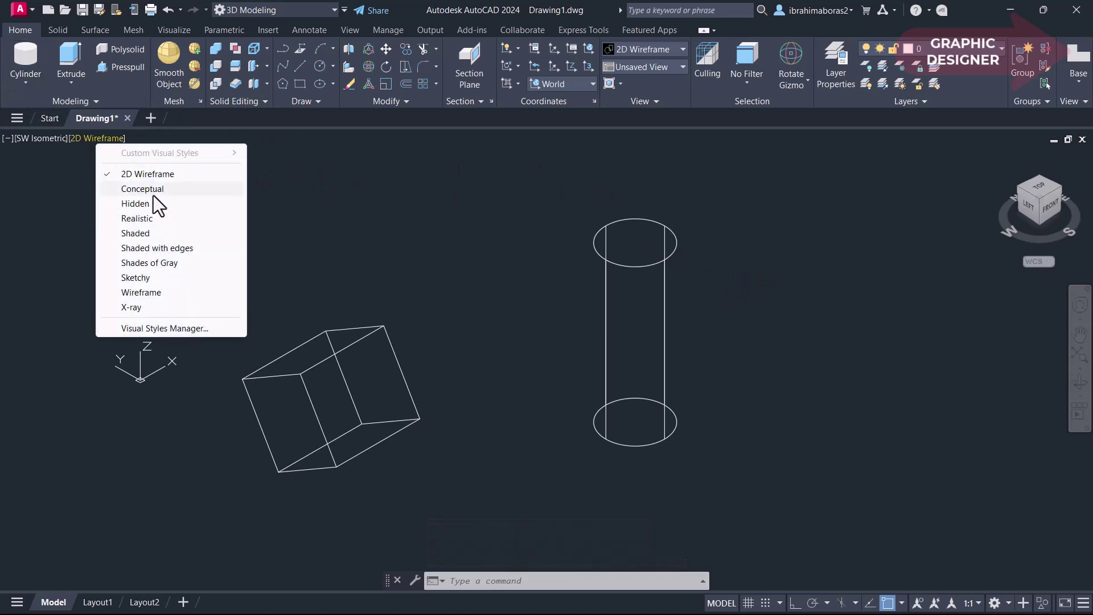
pyautogui.click(144, 237)
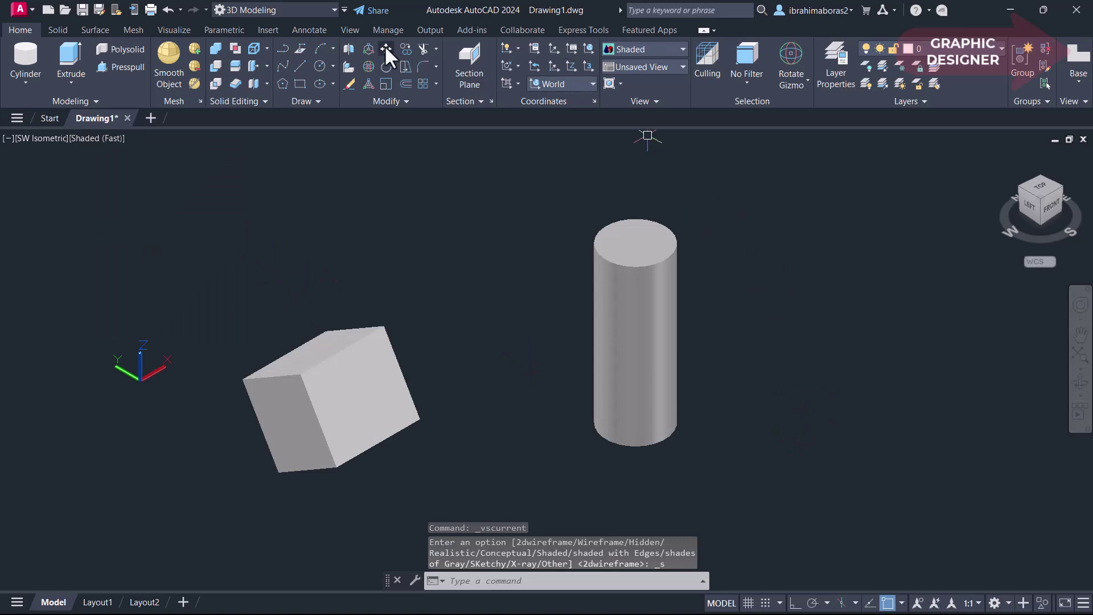
pyautogui.click(369, 66)
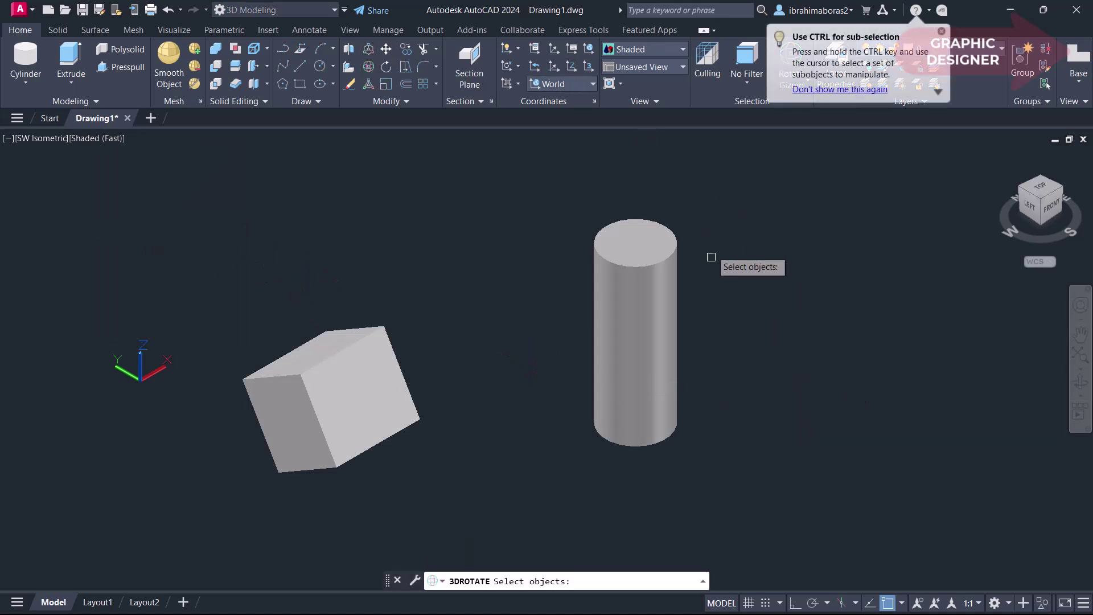
# Select the cylinder for 3D Rotate and pivot it at the cylinder's centre point.
pyautogui.click(605, 271)
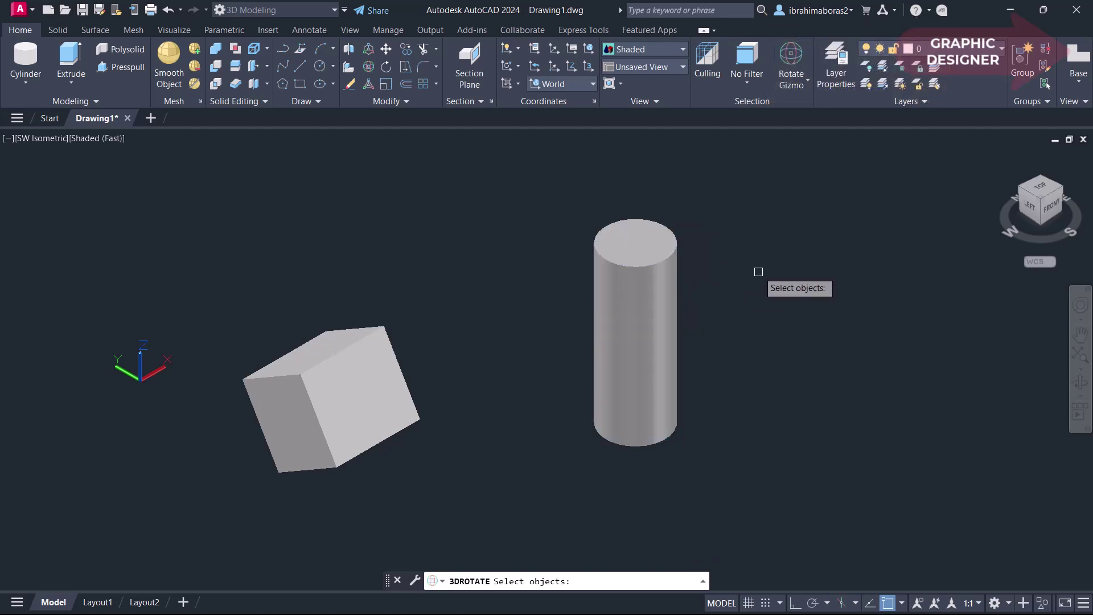
pyautogui.click(646, 296)
pyautogui.press('Return')
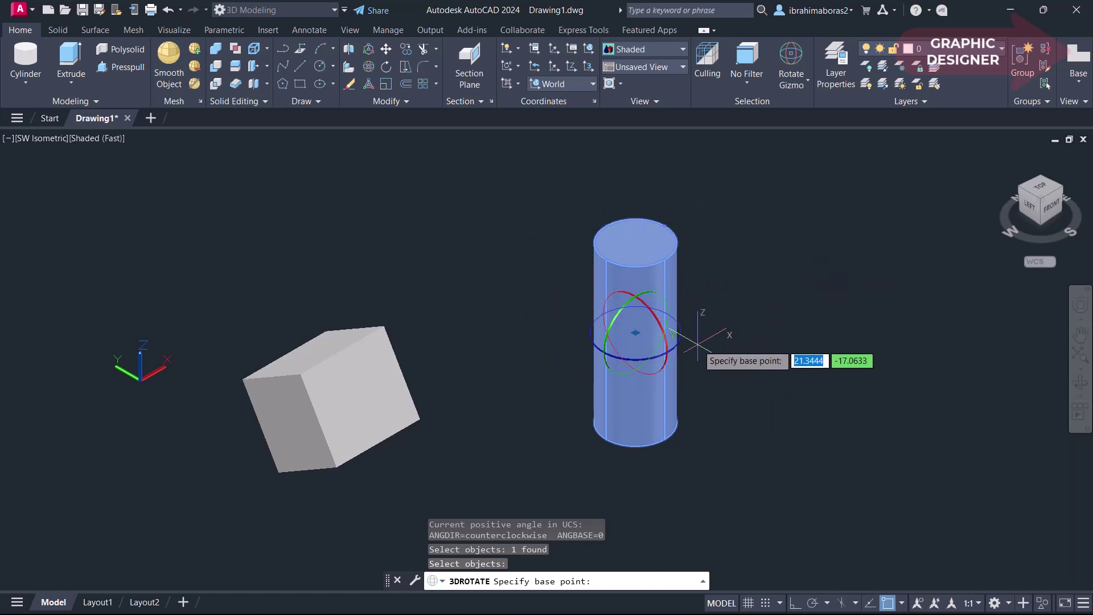
pyautogui.click(643, 301)
pyautogui.click(643, 302)
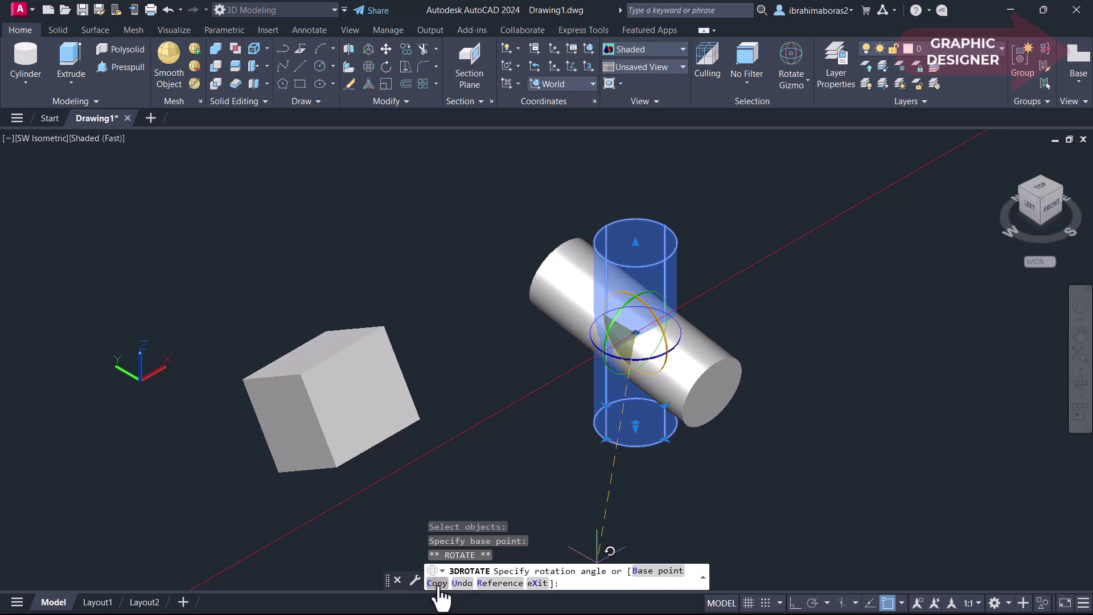
# Use the Copy option to place a rotated cylinder copy crossing the upright original.
pyautogui.click(438, 583)
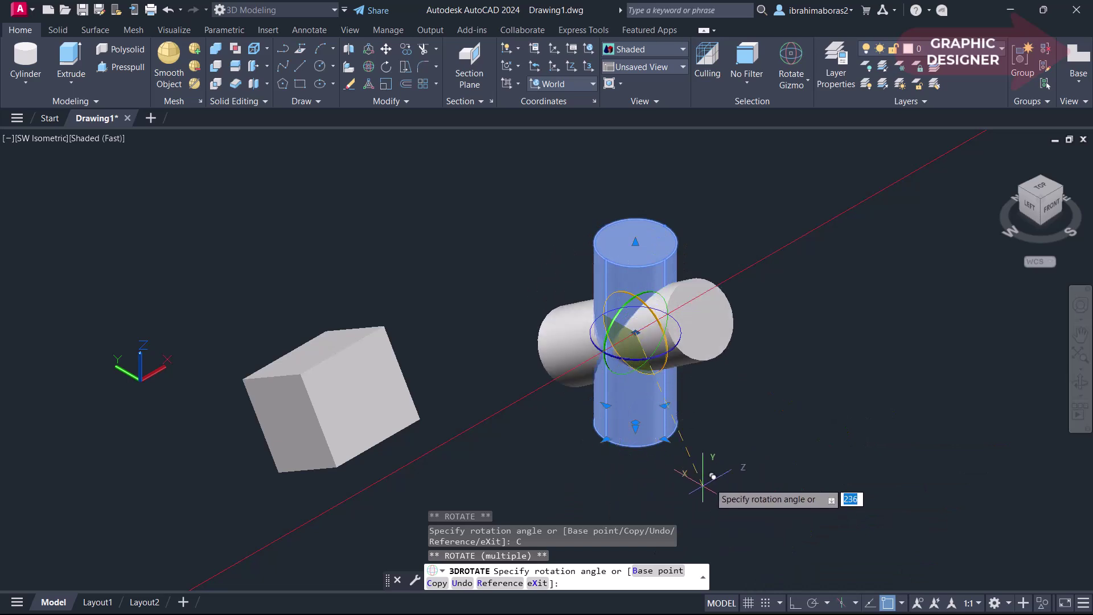
pyautogui.click(608, 480)
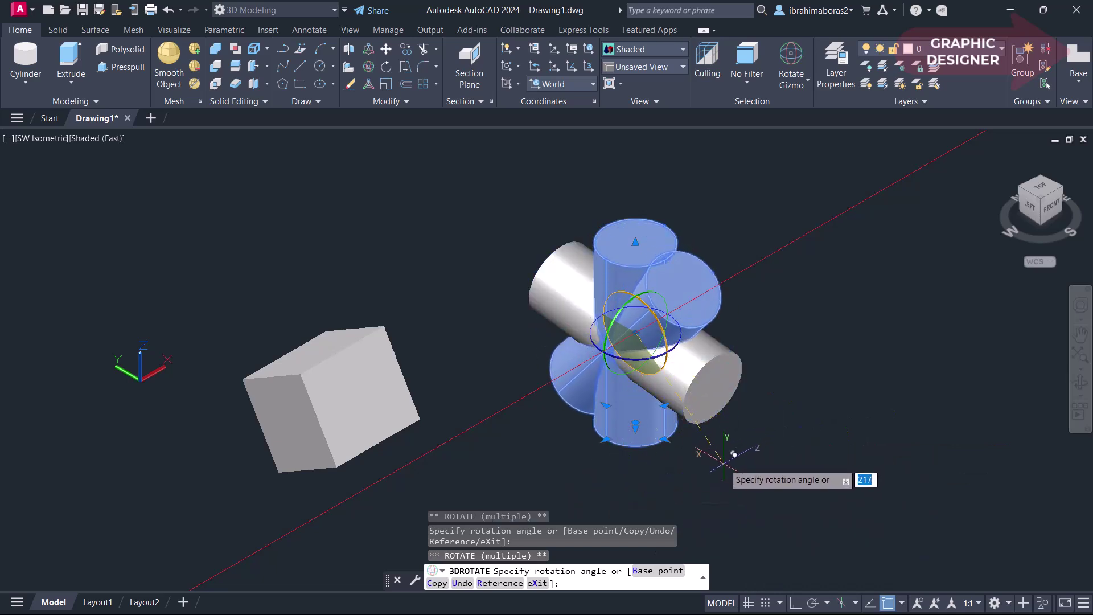
pyautogui.rightClick(723, 462)
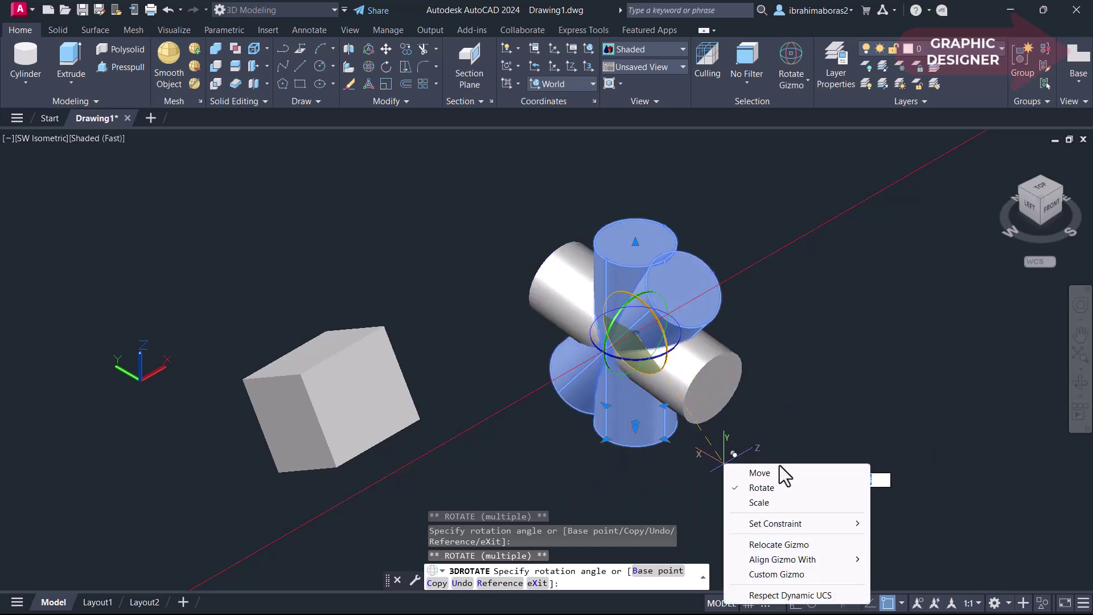
pyautogui.press('Escape')
pyautogui.press('Escape')
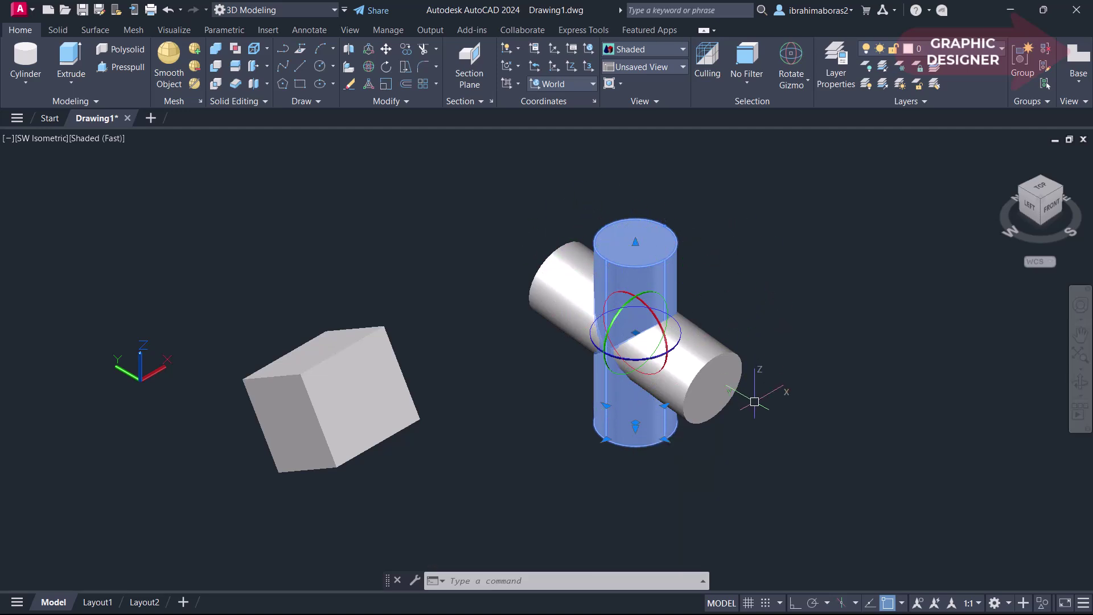
# Cancel the active command and clear the cylinder selection.
pyautogui.press('Escape')
pyautogui.press('Escape')
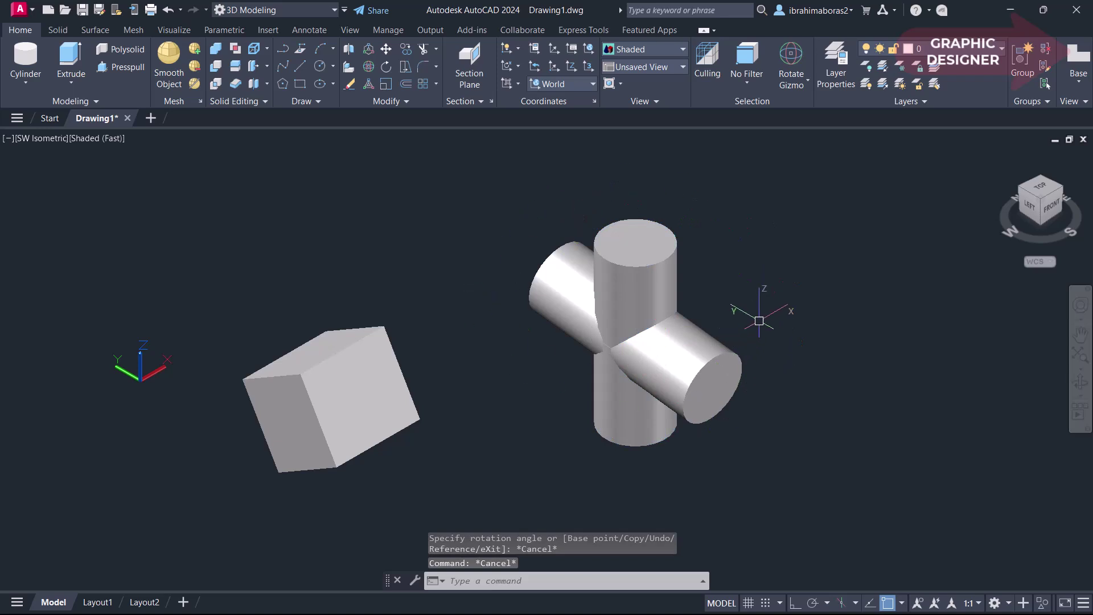